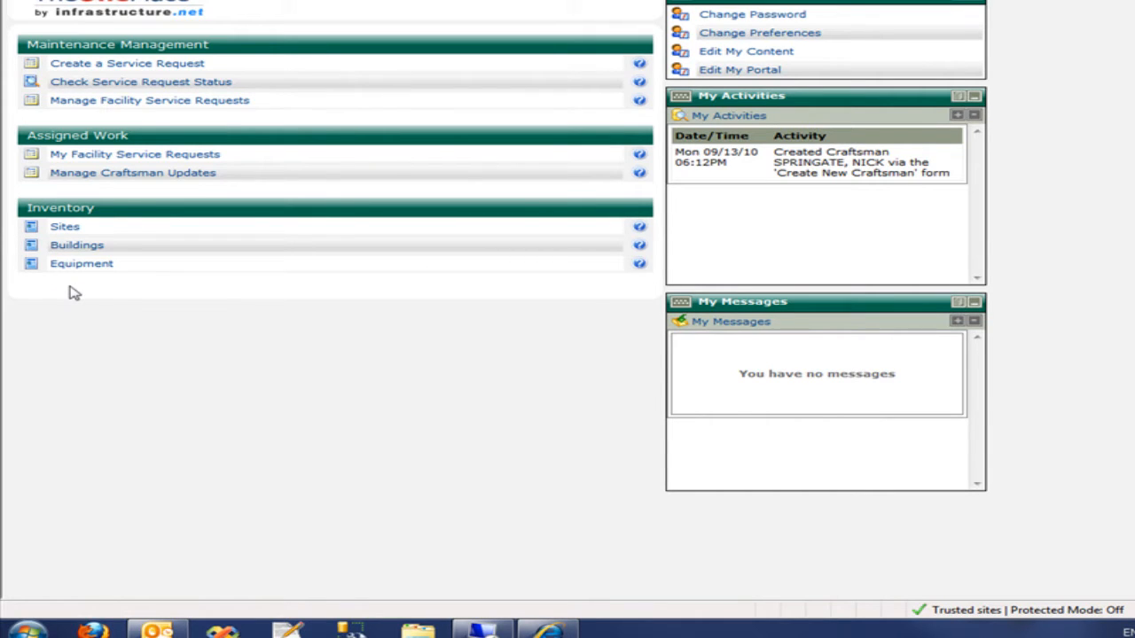
# Open the facility service request management form and search for requests with the status Requested.
pyautogui.click(129, 104)
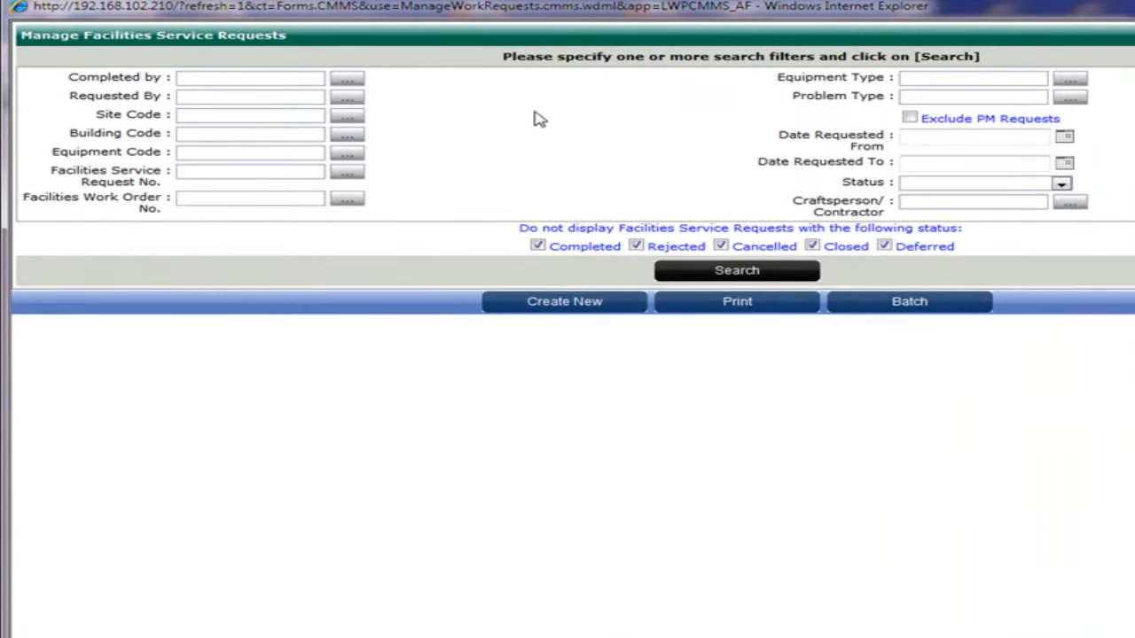
pyautogui.click(1061, 184)
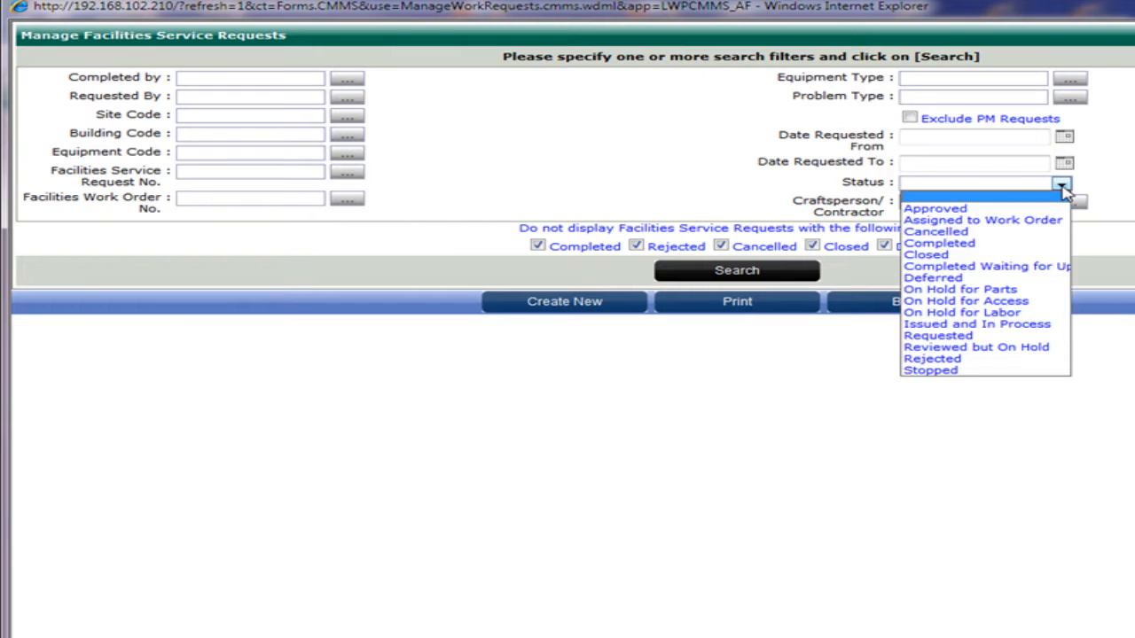
pyautogui.click(922, 336)
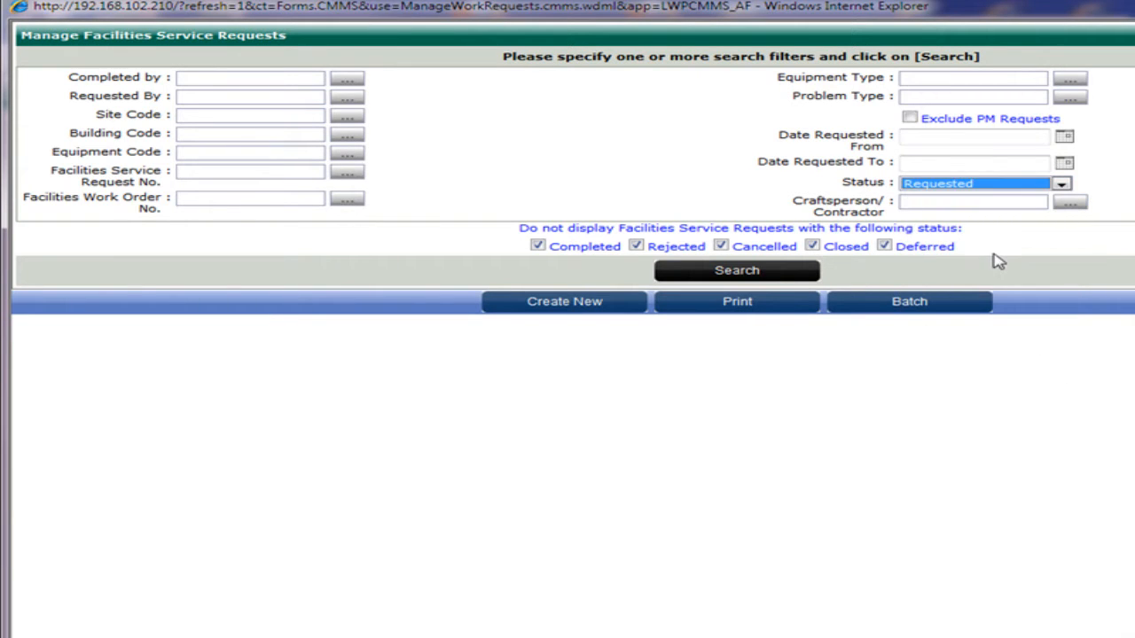
pyautogui.click(728, 271)
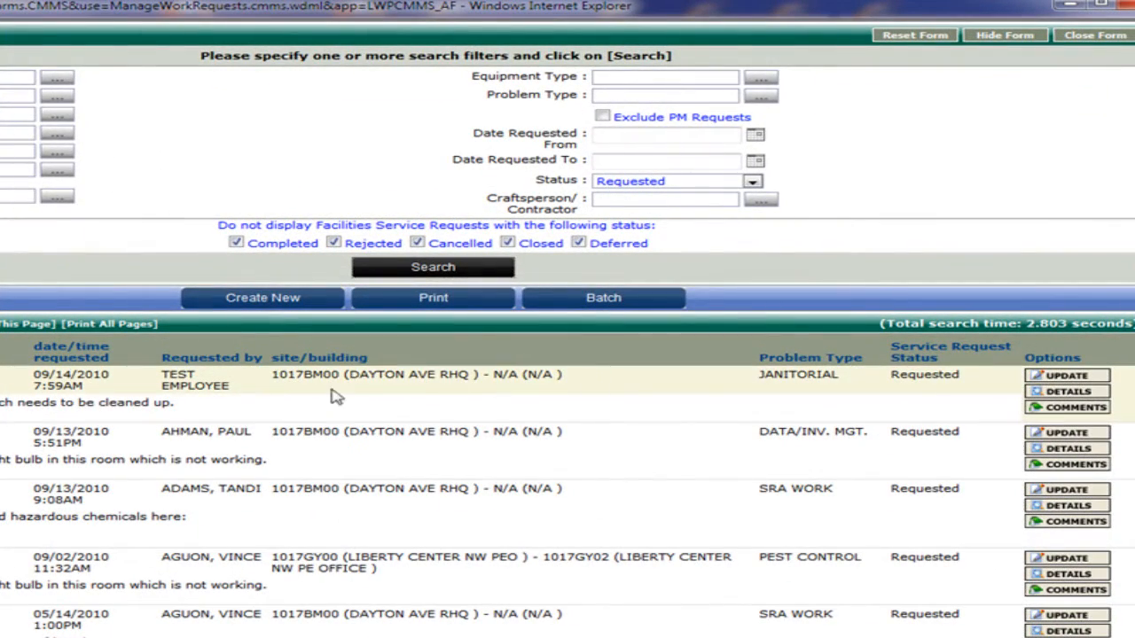
# Open the 09/14/2010 janitorial service request for updating and review its status options and form sections.
pyautogui.click(1068, 376)
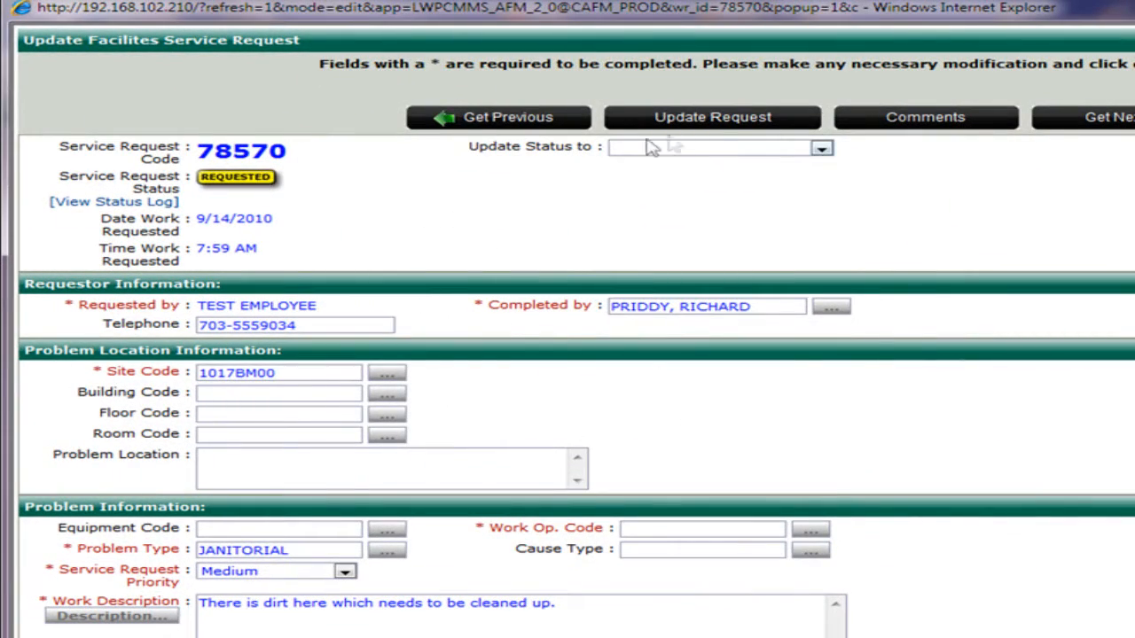
pyautogui.click(749, 150)
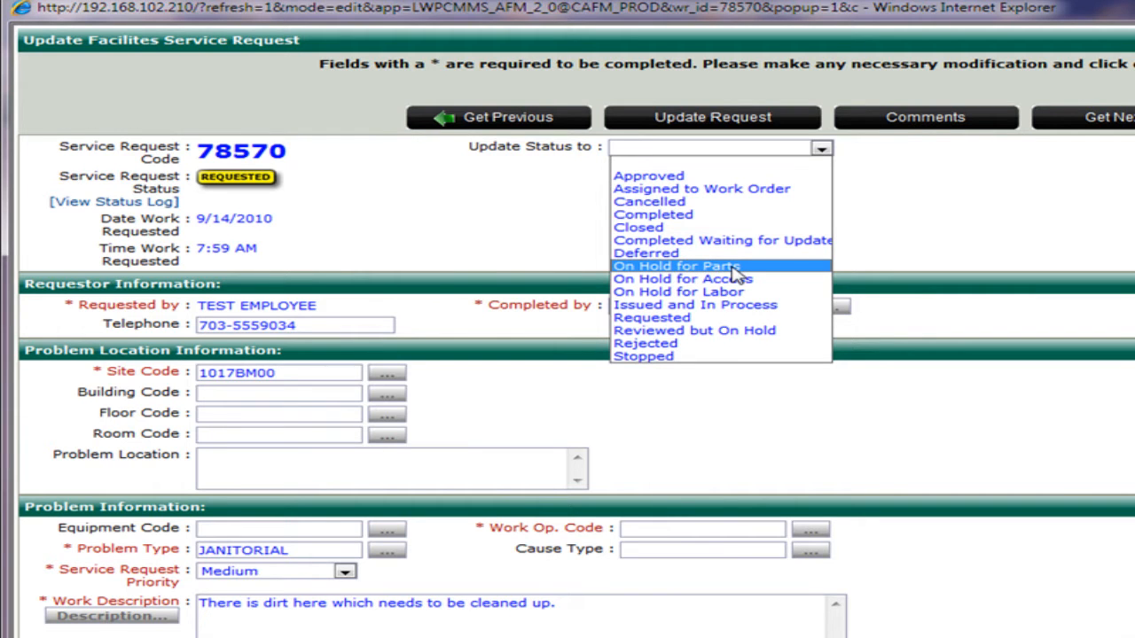
pyautogui.click(1033, 218)
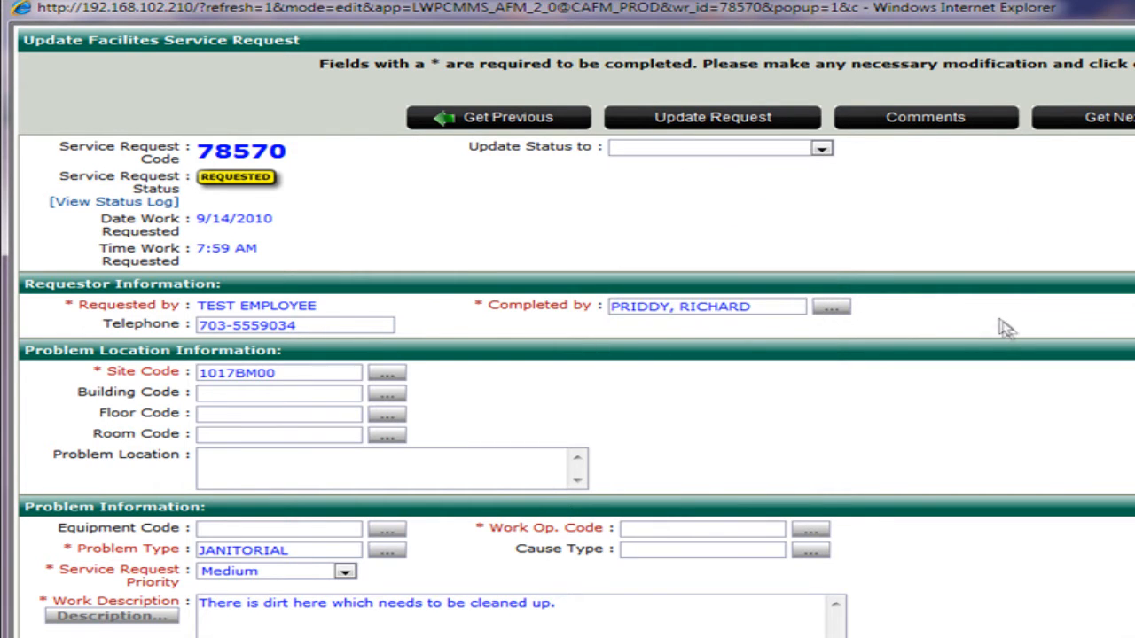
pyautogui.middleClick(1001, 331)
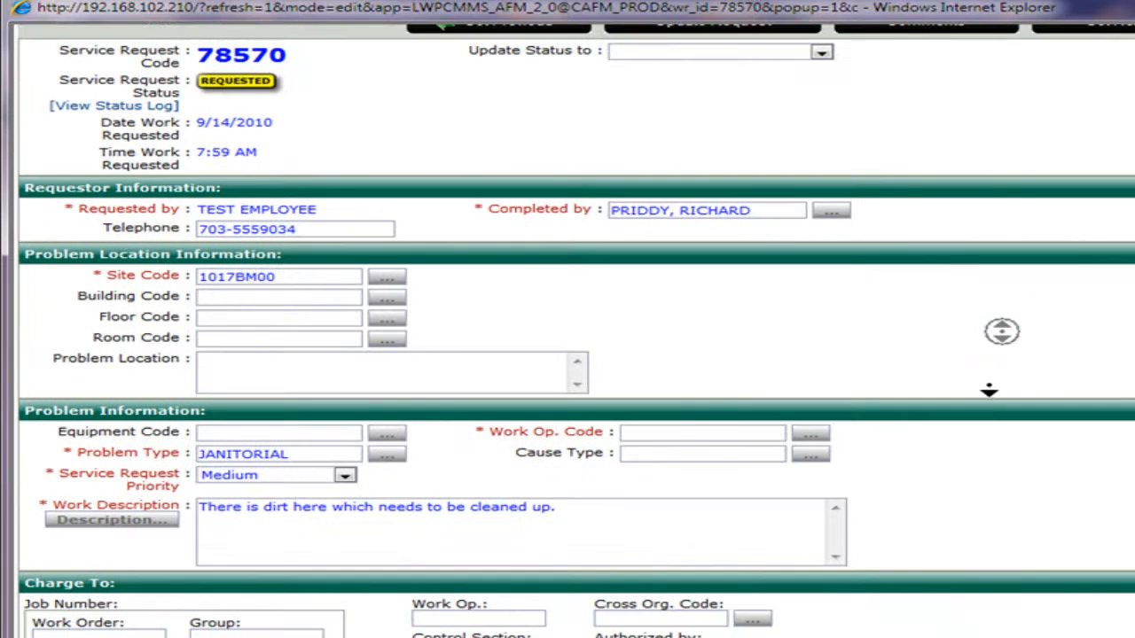
pyautogui.middleClick(989, 420)
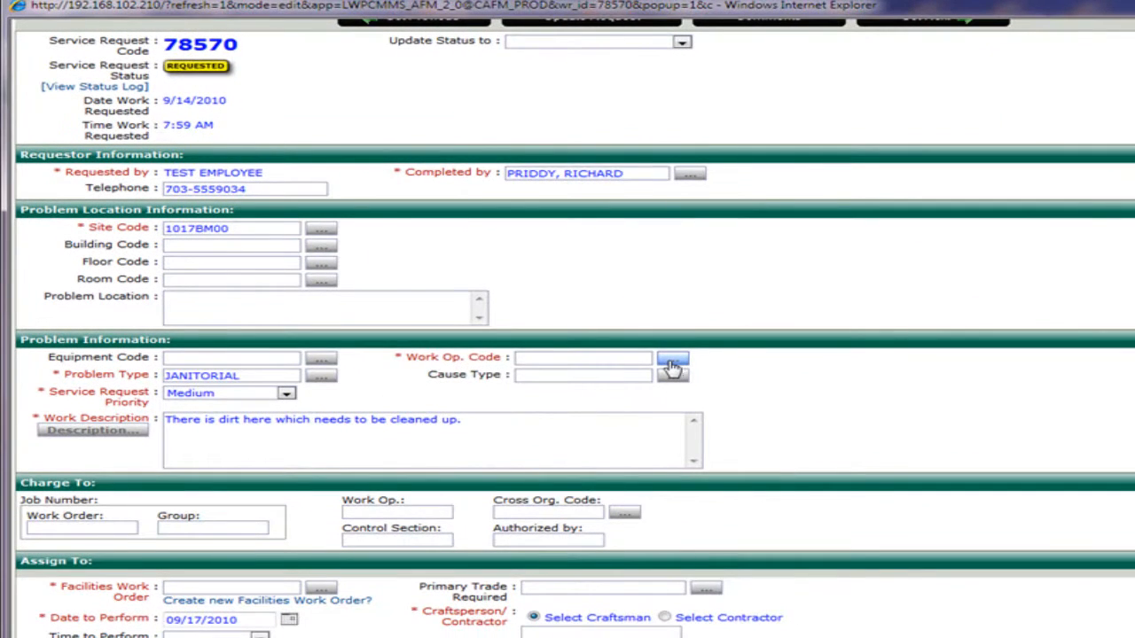
# Set the request's Work Op. Code to 7600 (Janitorial) and its Cause Type to WEAR.
pyautogui.click(672, 364)
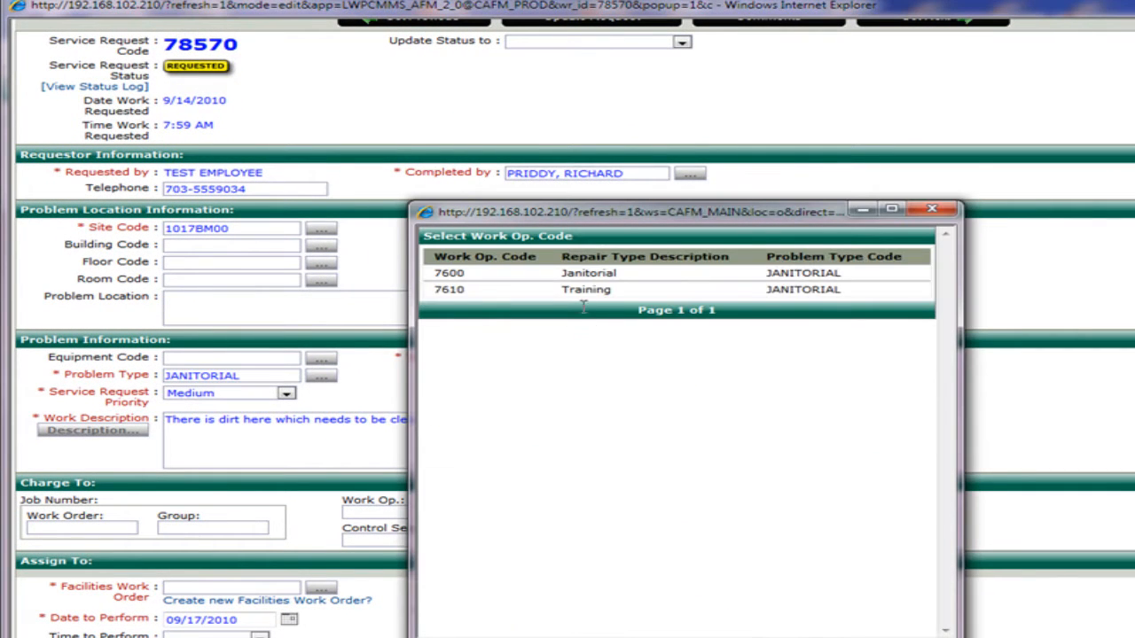
pyautogui.click(582, 276)
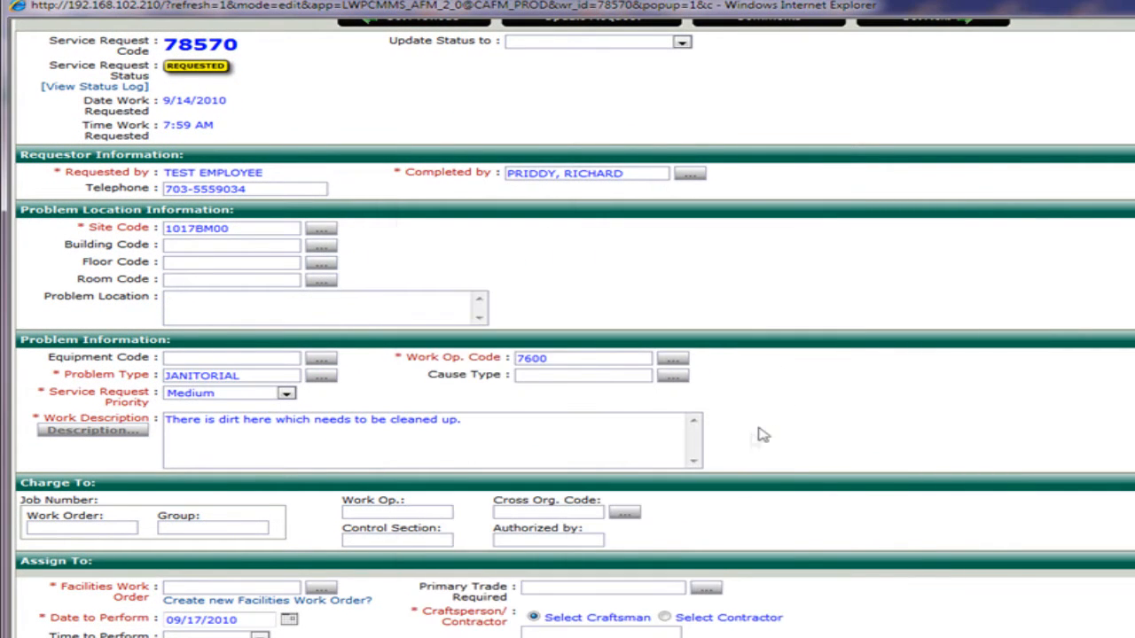
pyautogui.click(576, 379)
pyautogui.click(678, 378)
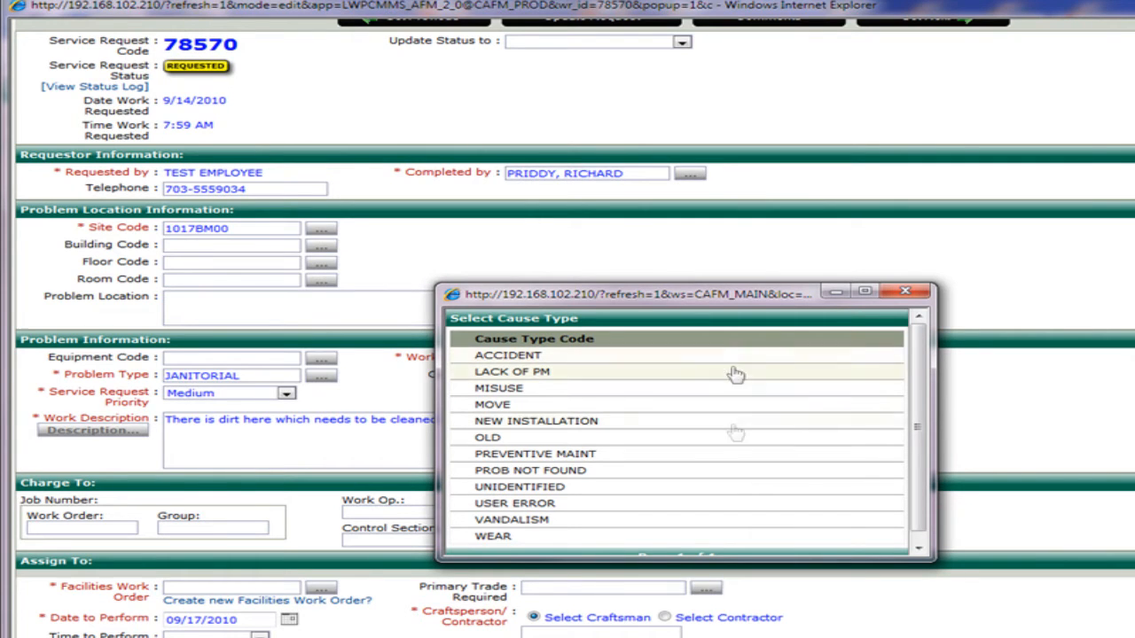
pyautogui.click(514, 539)
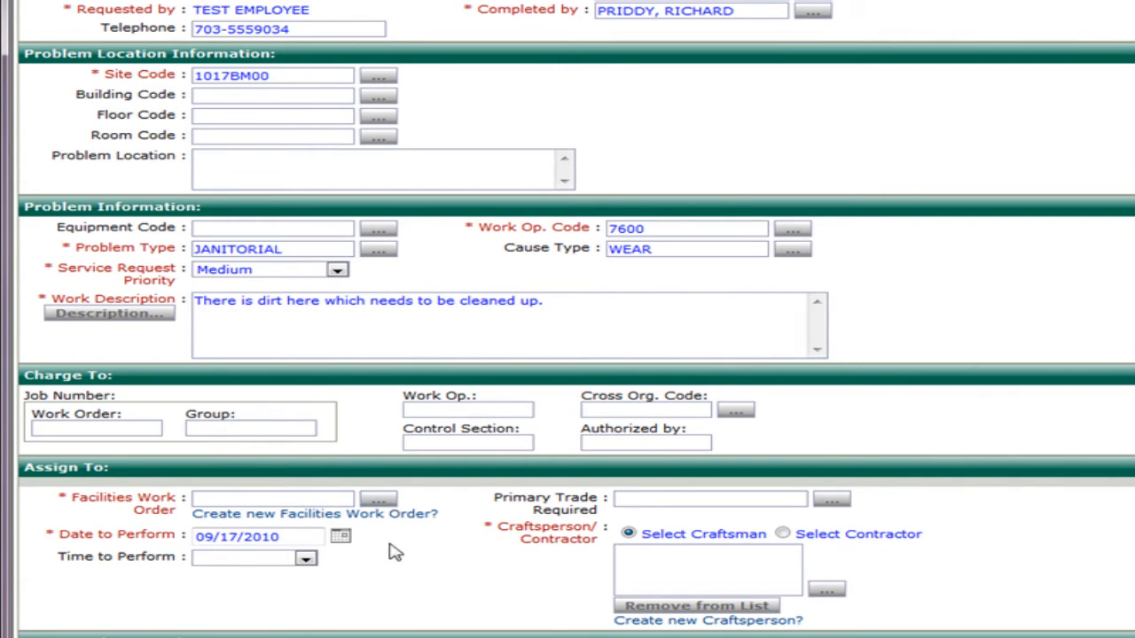
# Assign the request to the "(JM) Custer Southbound PM" facilities work order and set the required primary trade to CUSTODAIL SUP.
pyautogui.click(377, 500)
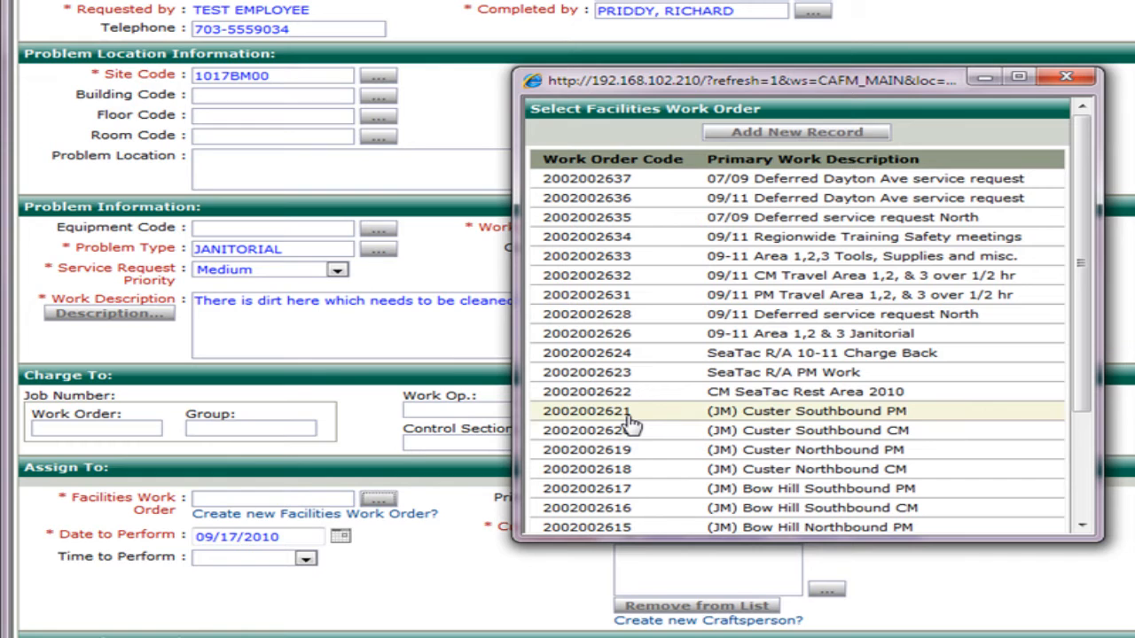
pyautogui.click(629, 424)
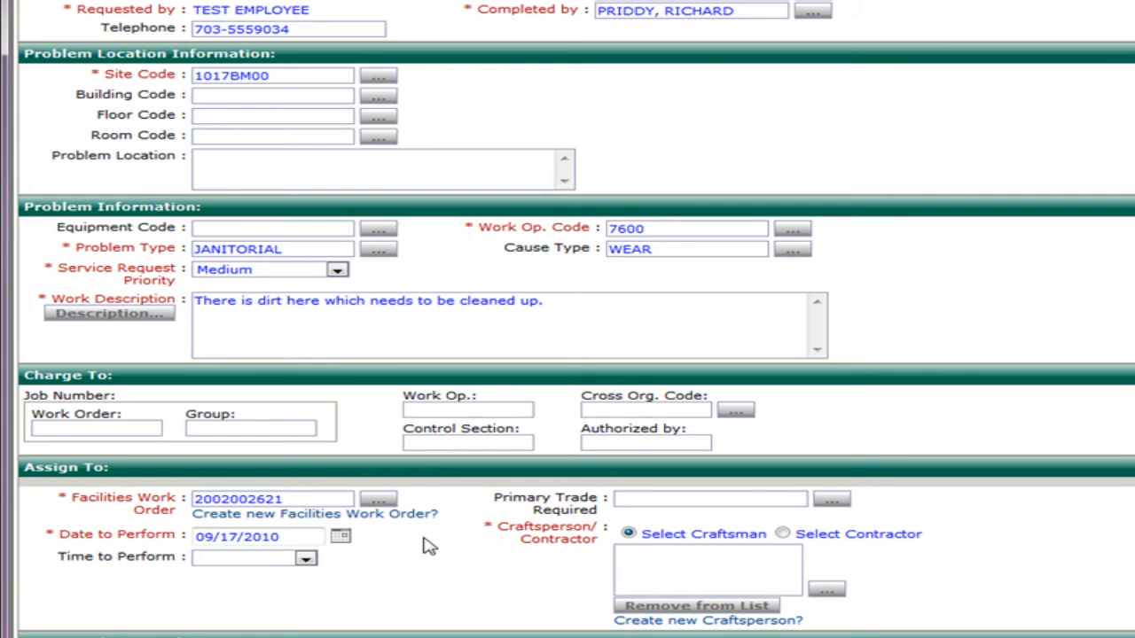
pyautogui.click(831, 502)
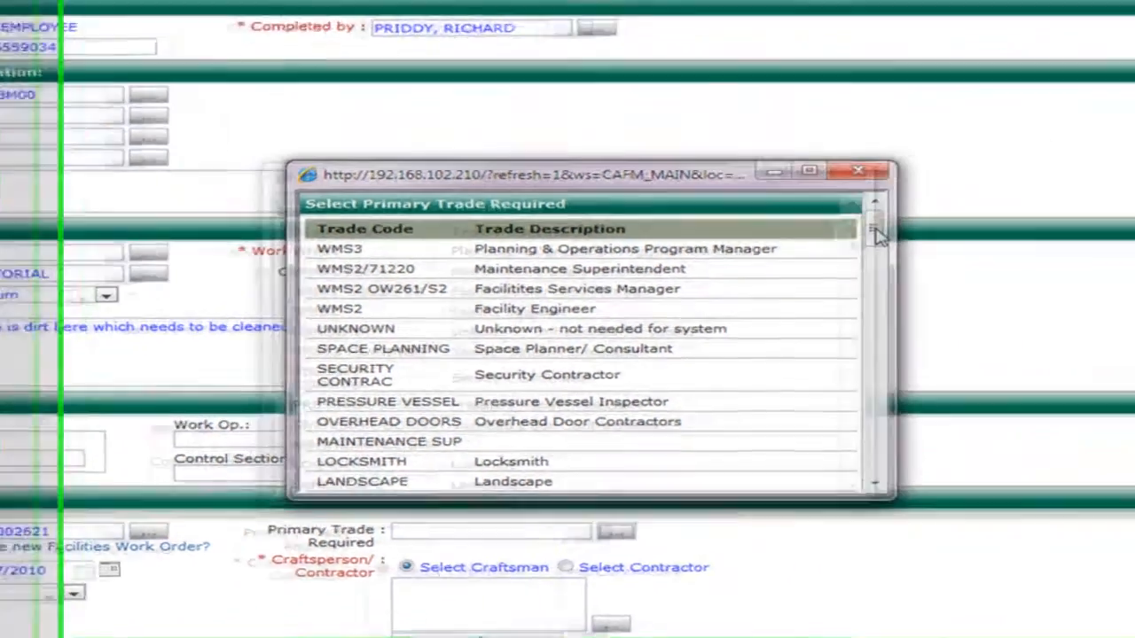
pyautogui.moveTo(1082, 206); pyautogui.dragTo(1083, 212)
pyautogui.moveTo(814, 239); pyautogui.dragTo(813, 274)
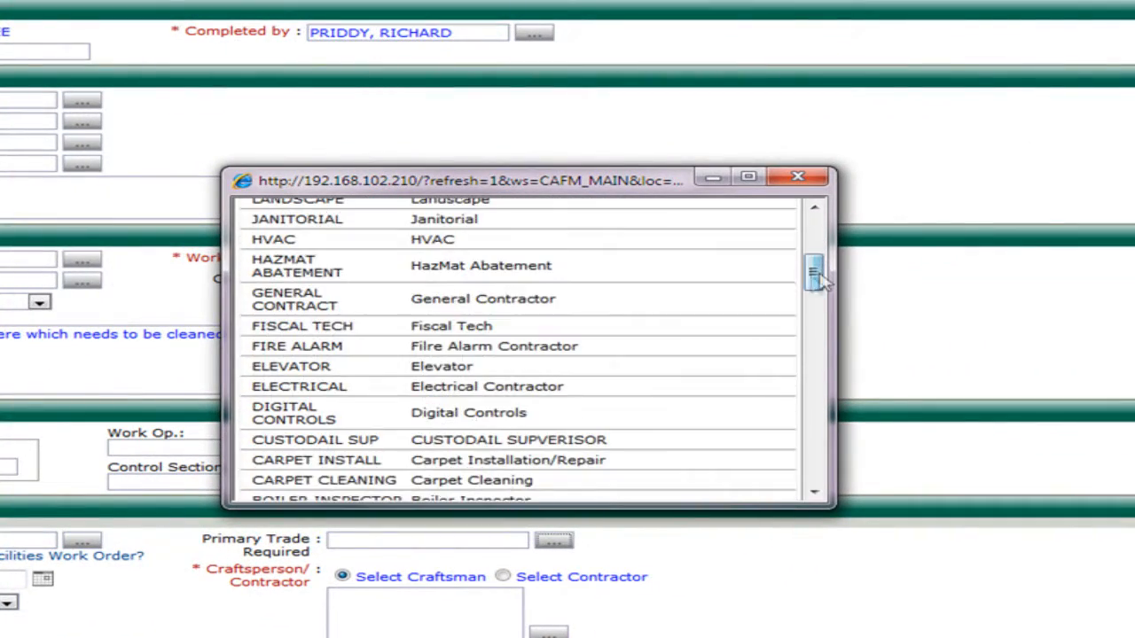
pyautogui.click(341, 449)
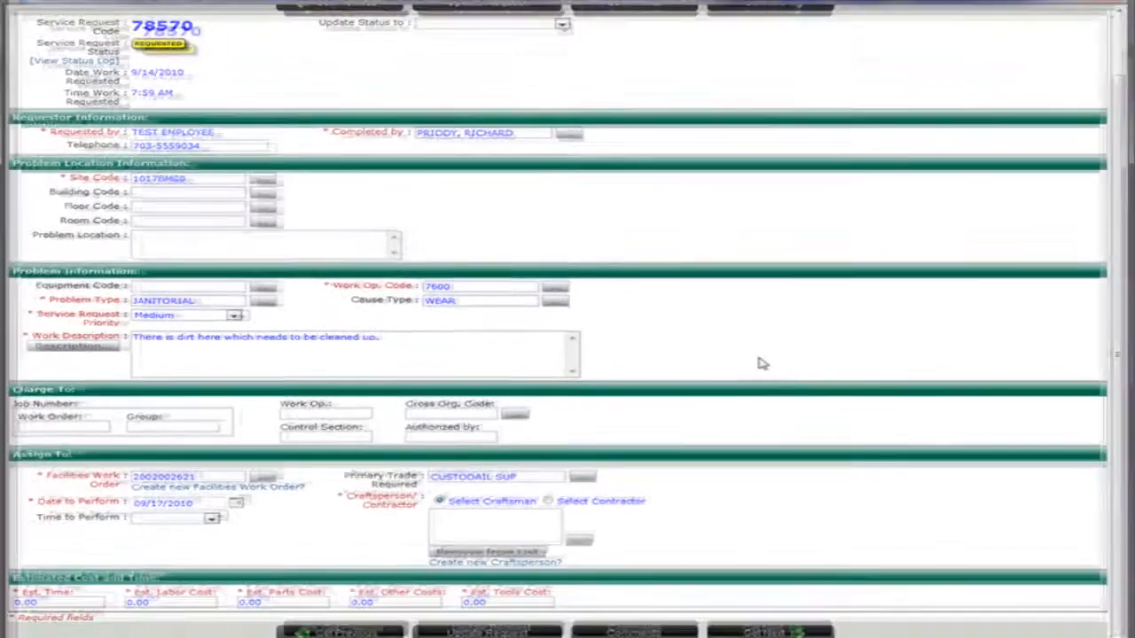
# Assign the first two maintenance supervisors in the craftsperson list to the request.
pyautogui.middleClick(745, 412)
pyautogui.middleClick(735, 444)
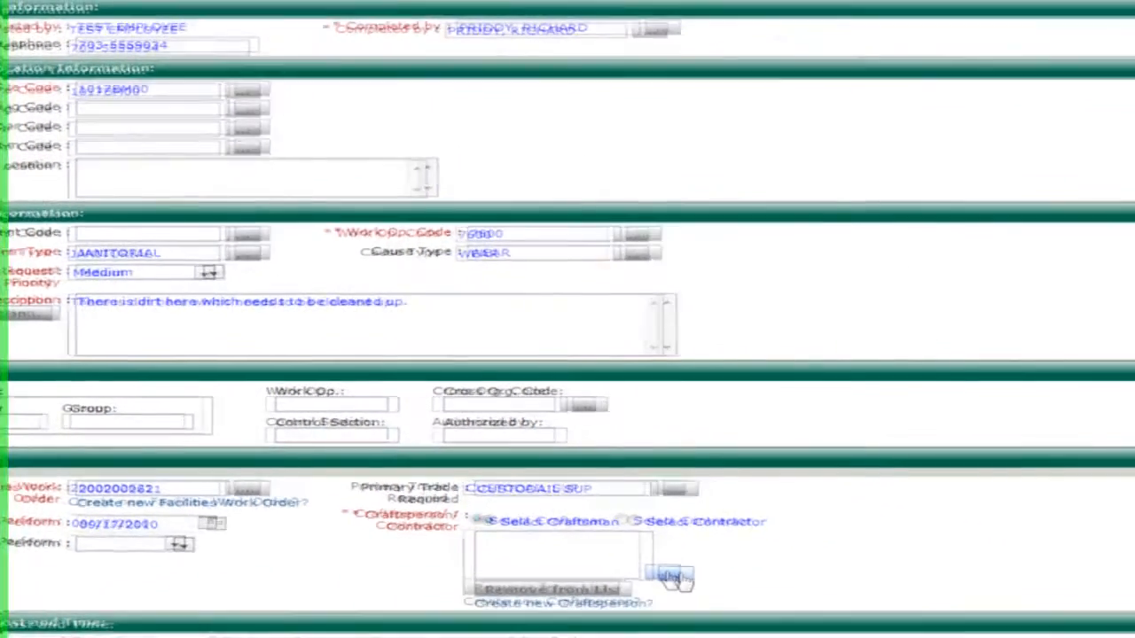
pyautogui.click(873, 610)
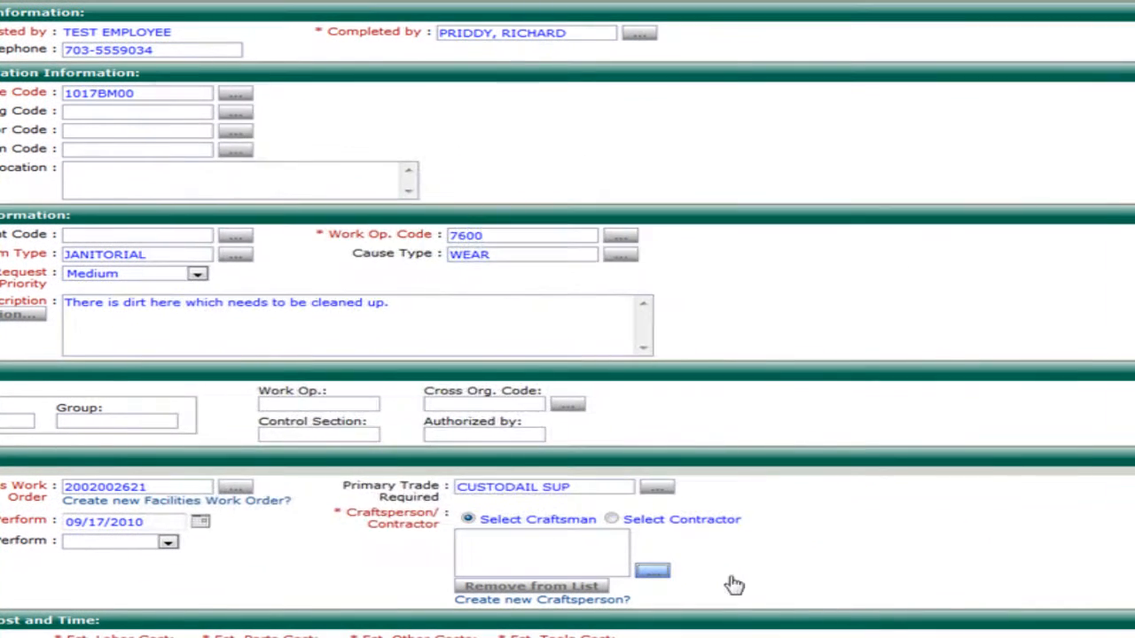
pyautogui.click(187, 289)
pyautogui.click(187, 316)
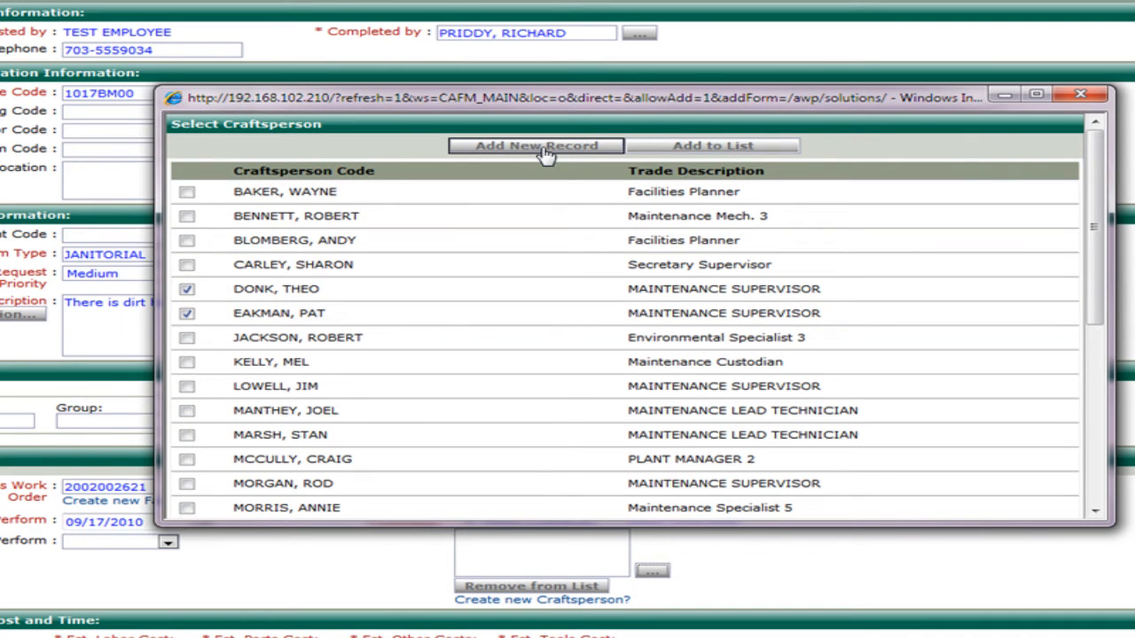
pyautogui.click(696, 149)
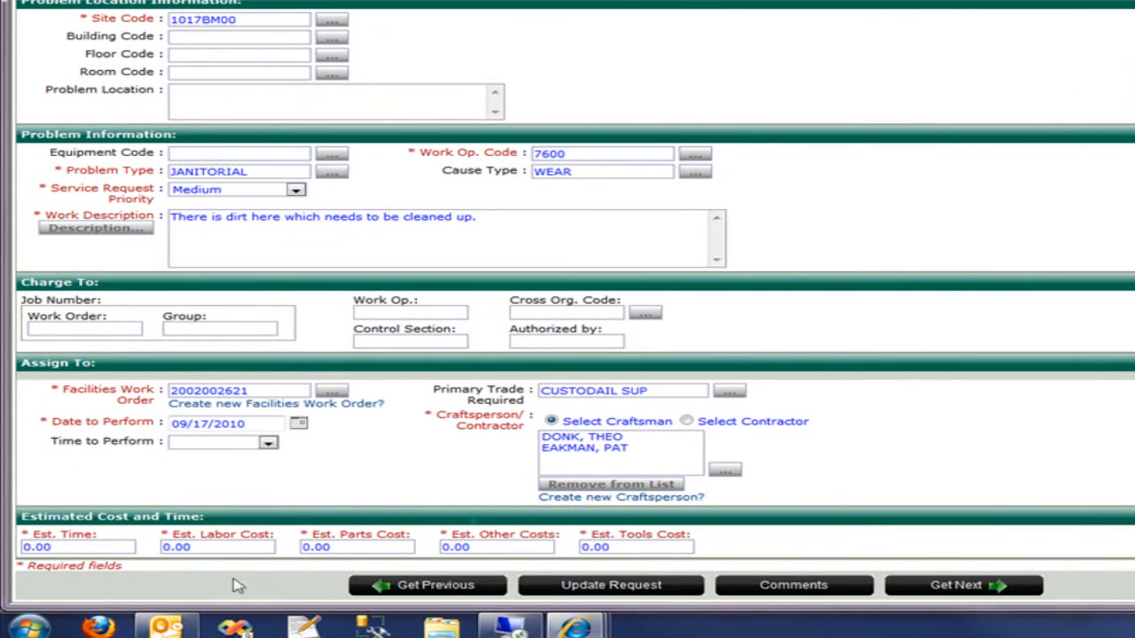
# Set the estimated time to 2, submit the request update and close the confirmation form.
pyautogui.click(55, 549)
pyautogui.doubleClick(78, 547)
pyautogui.write('2')
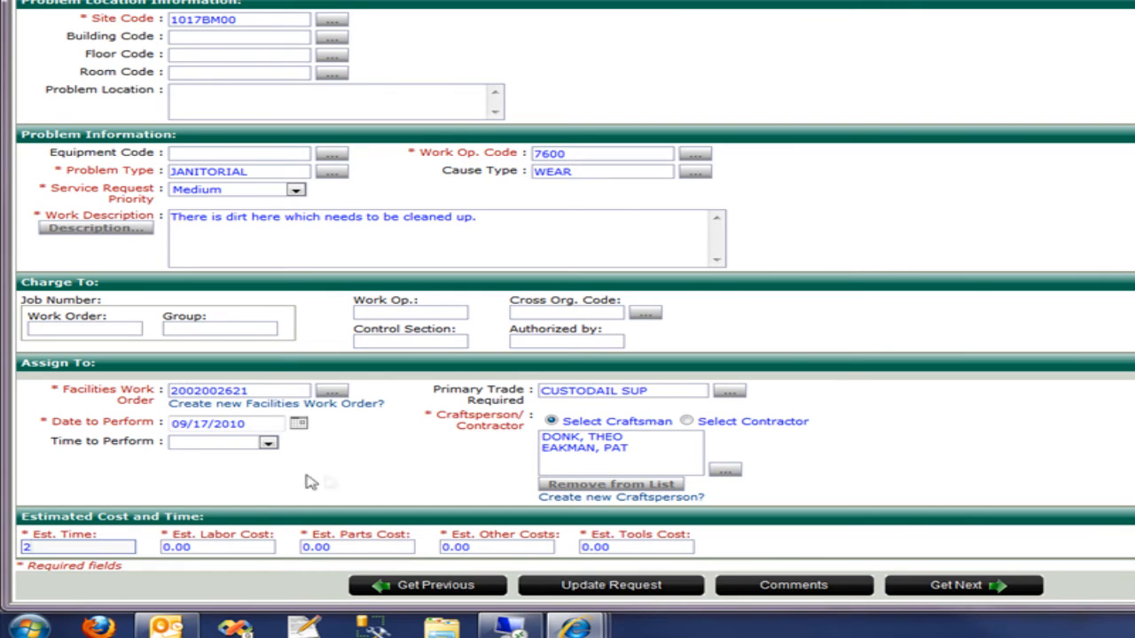
pyautogui.click(575, 584)
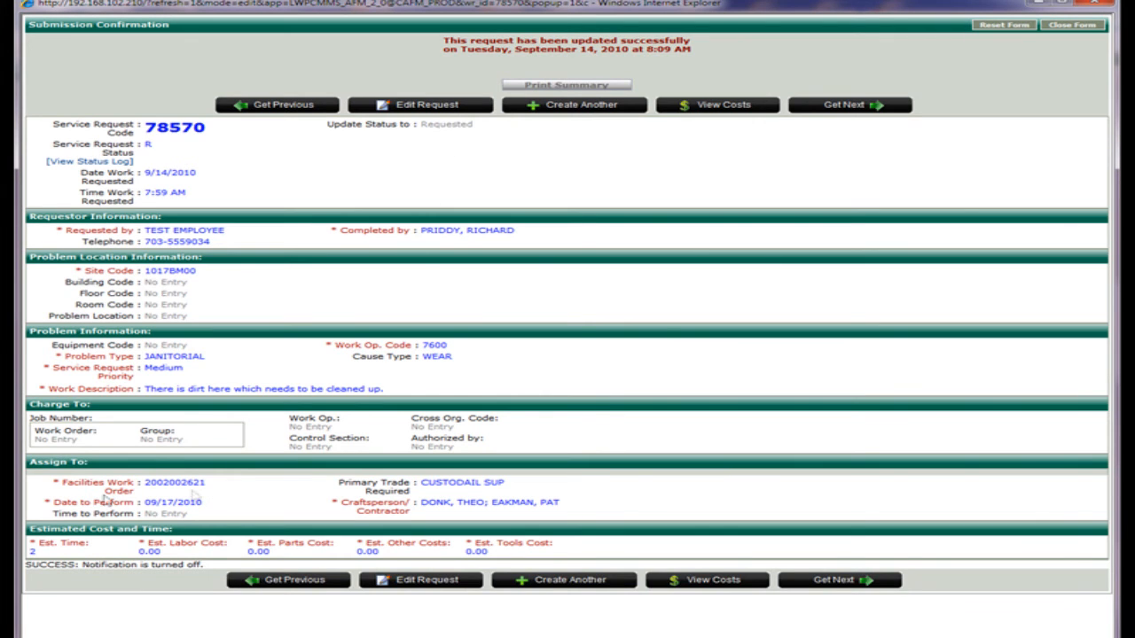
pyautogui.click(1072, 26)
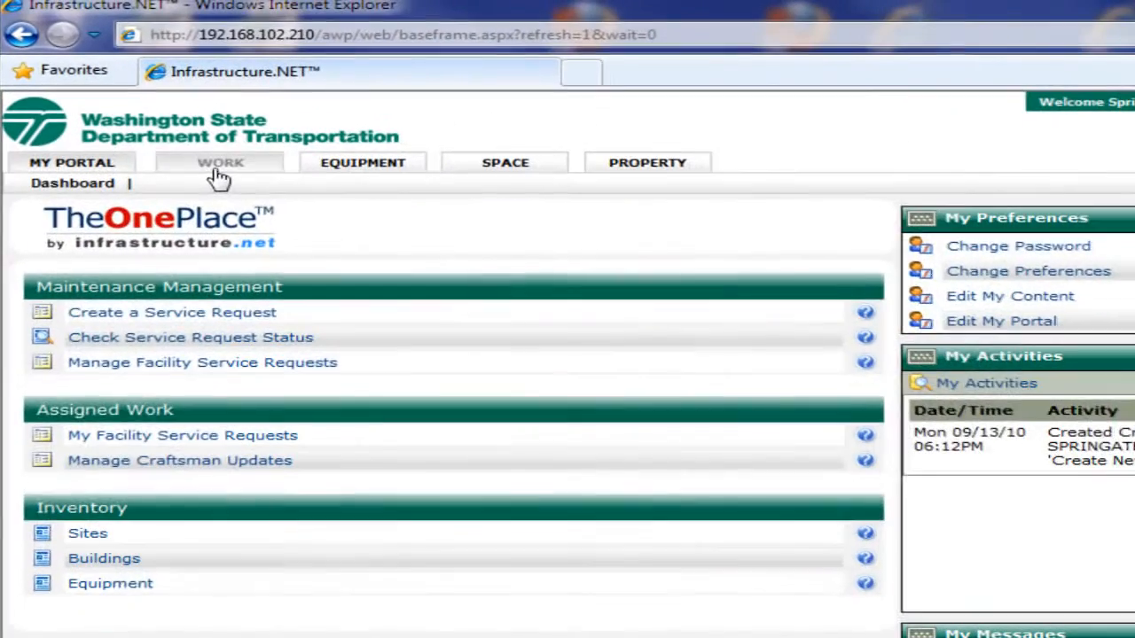
# Open the Overdue Preventive Maintenance Work report from the top work reports and look through its entries.
pyautogui.click(150, 100)
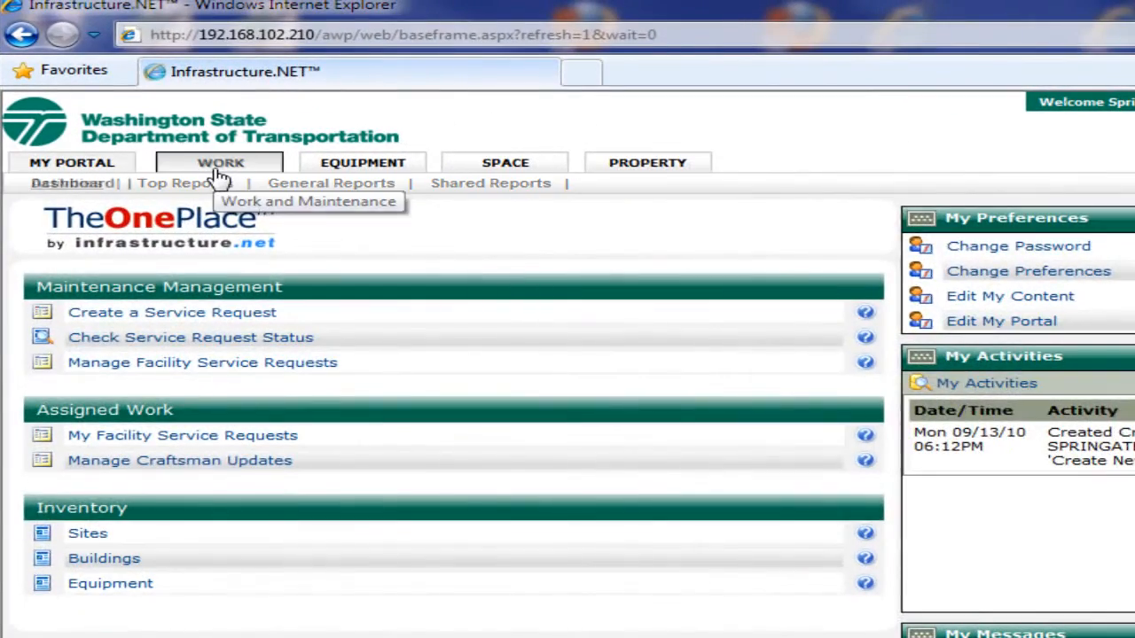
pyautogui.click(176, 185)
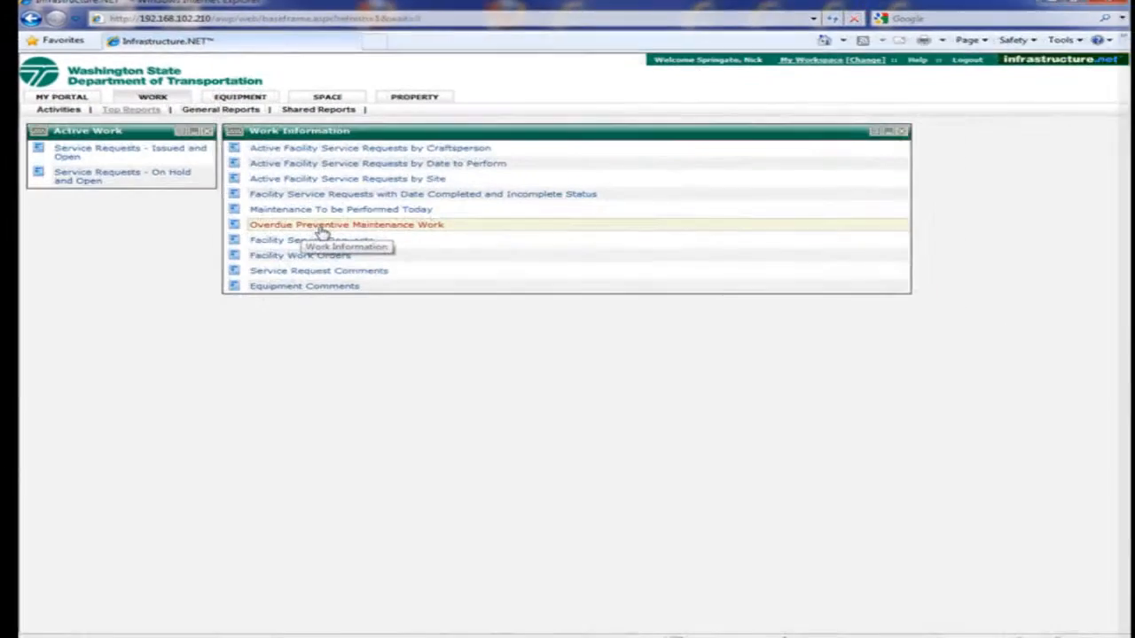
pyautogui.click(497, 373)
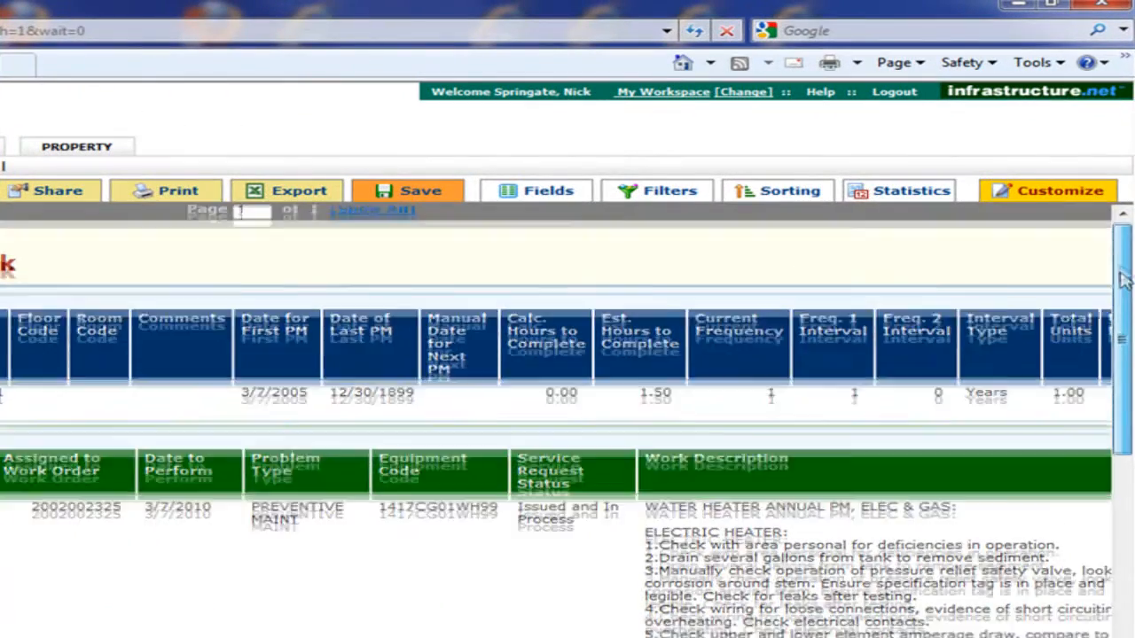
pyautogui.moveTo(1106, 181); pyautogui.dragTo(1110, 211)
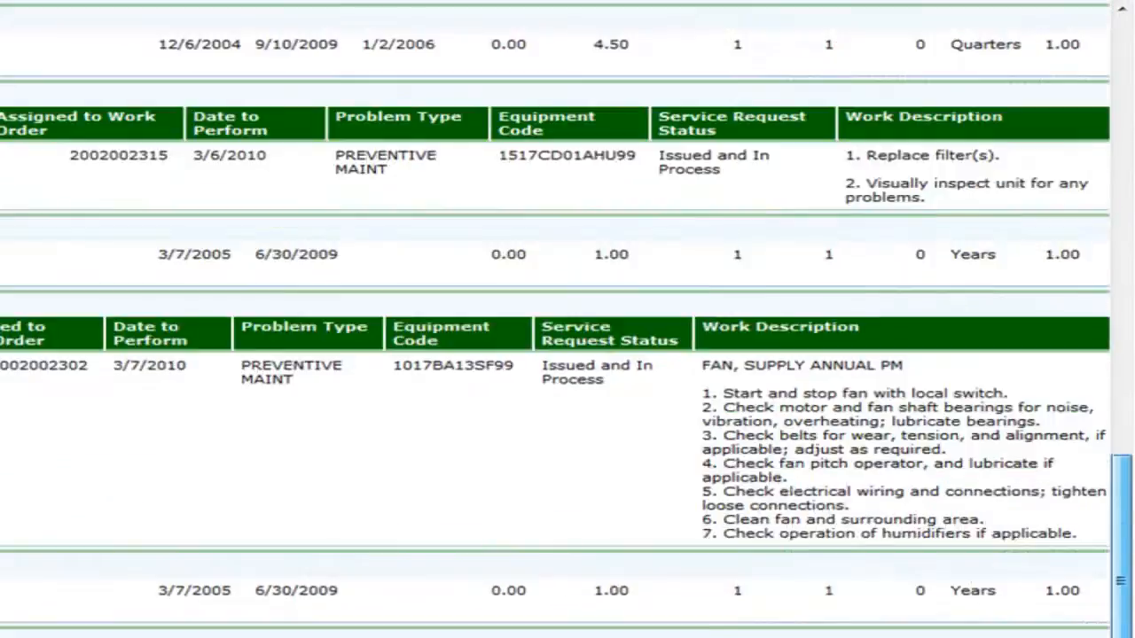
pyautogui.scroll(-3, 872, 611)
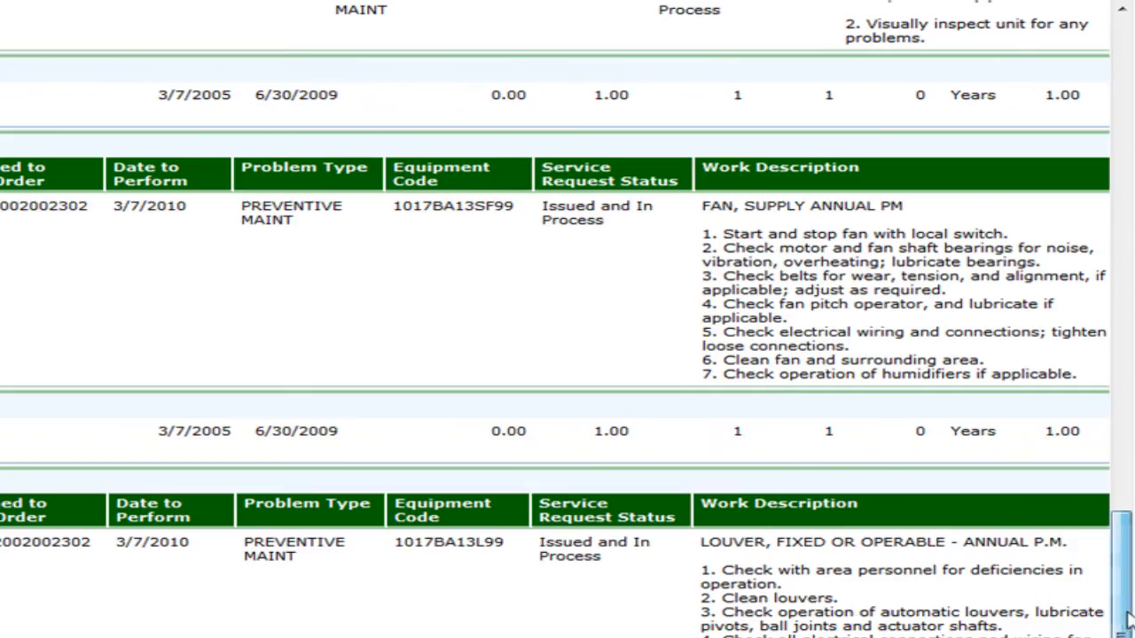
pyautogui.scroll(10, 1128, 620)
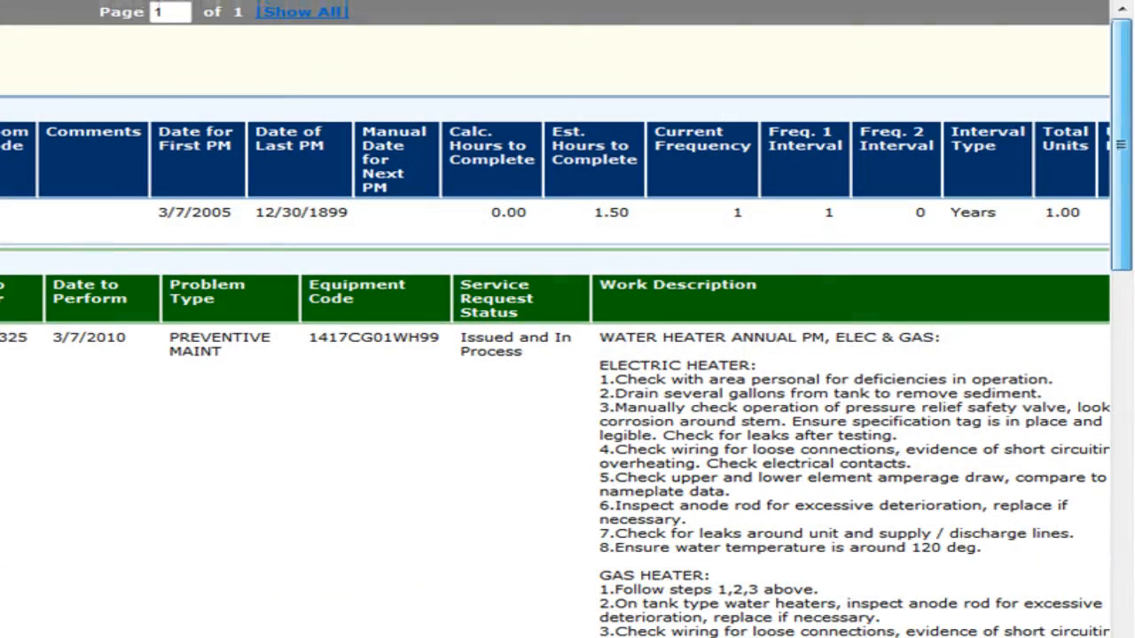